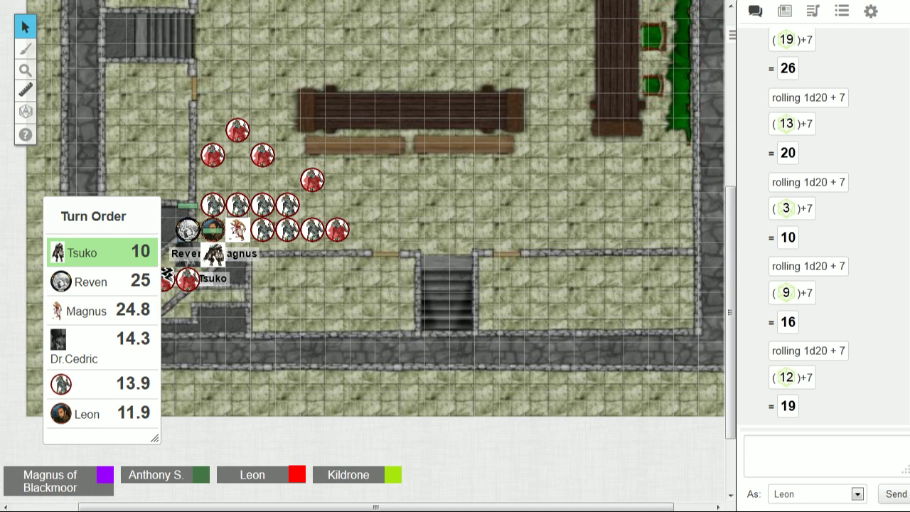
Select a front-row enemy token in place and ping the map among the enemies
drag(213, 206, 233, 206)
drag(233, 206, 233, 206)
click(263, 233)
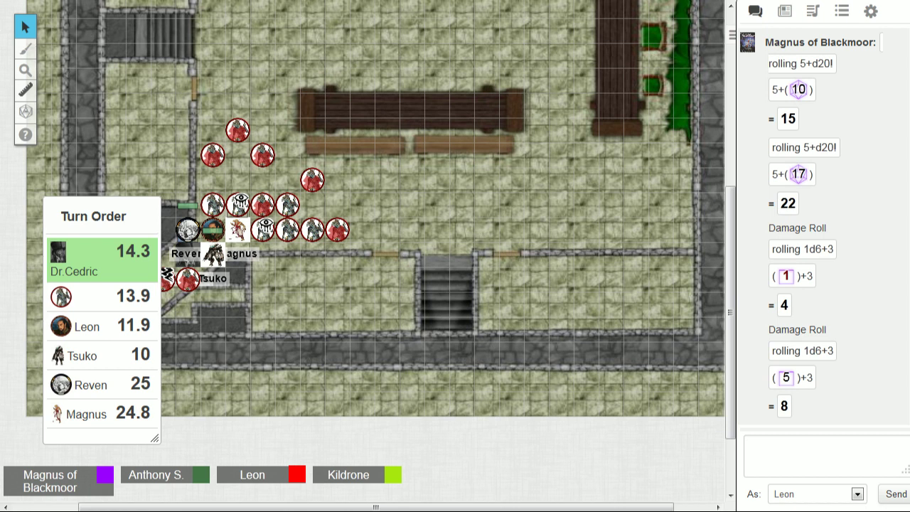
drag(186, 230, 184, 254)
drag(183, 253, 290, 229)
Ping the spot 20 ft from Reven so all players see it
click(229, 180)
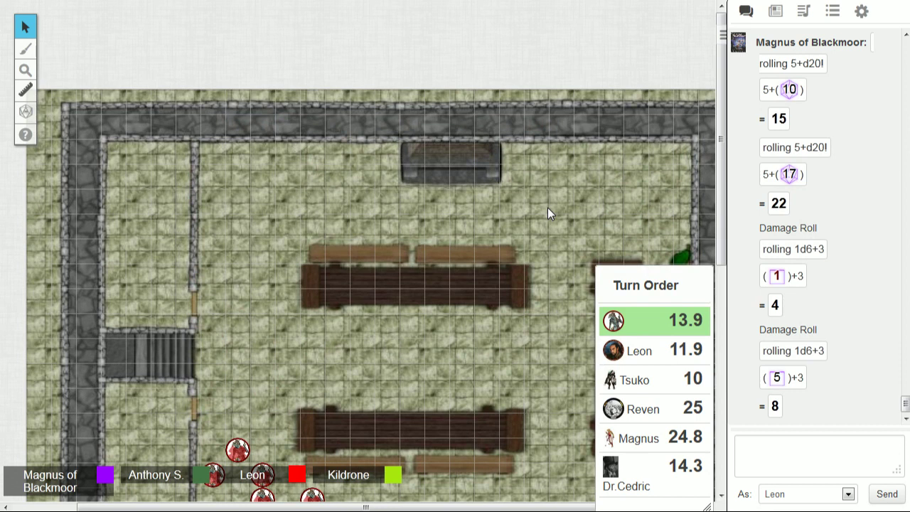
scroll(547, 207, down, 5)
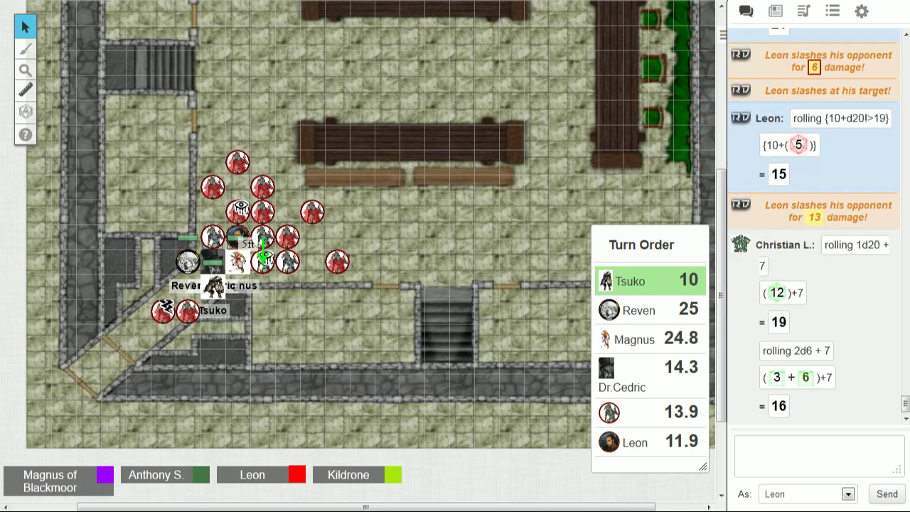
Drop the hero token one square lower among the red enemy tokens
drag(260, 238, 263, 257)
drag(264, 249, 265, 261)
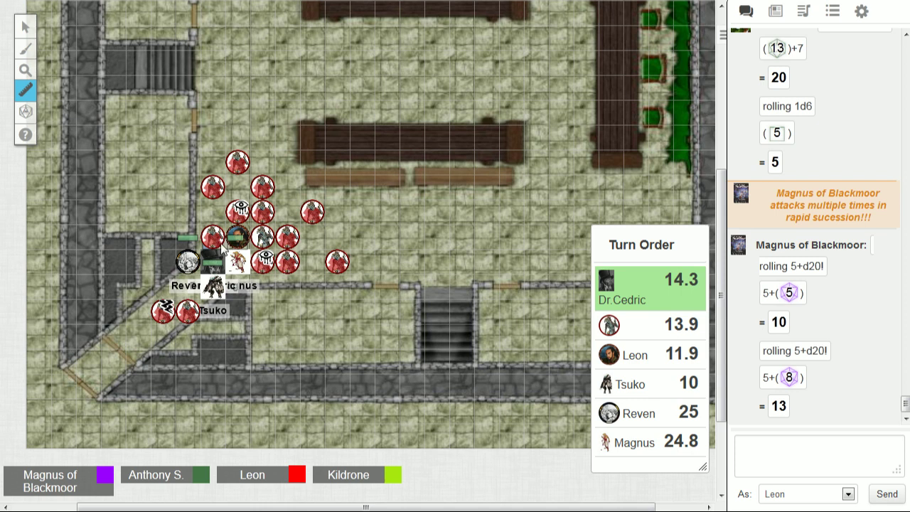
Move Dr.Cedric up one square, then measure 25 ft to the stairs and clear it
drag(213, 236, 242, 211)
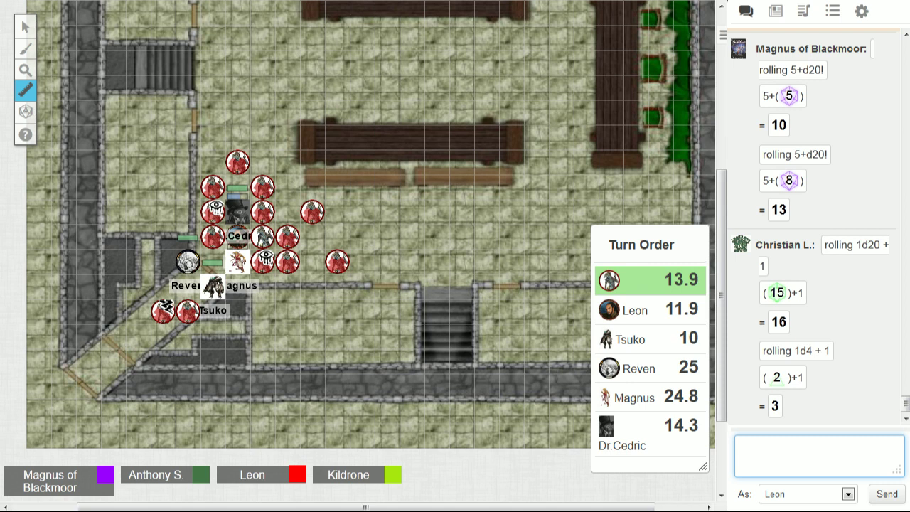
mouse_move(263, 238)
mouse_down()
mouse_move(414, 240)
mouse_move(462, 363)
mouse_up()
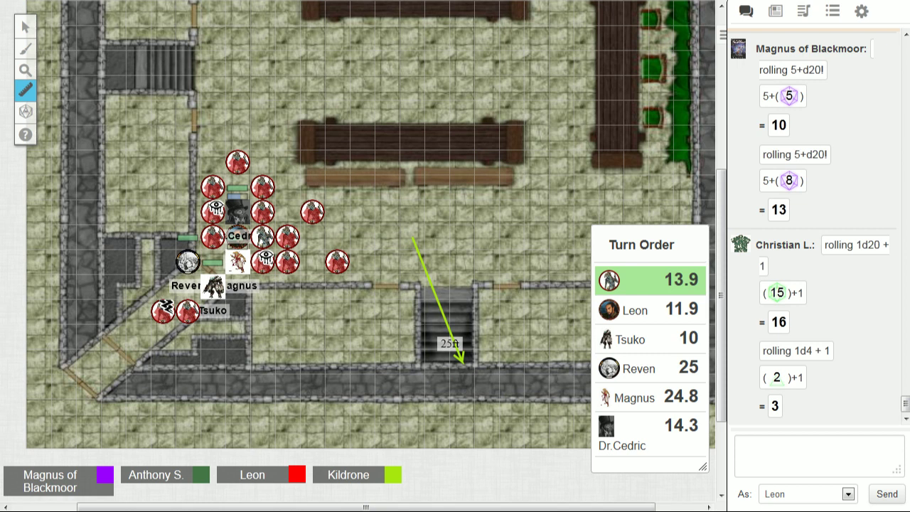
click(462, 363)
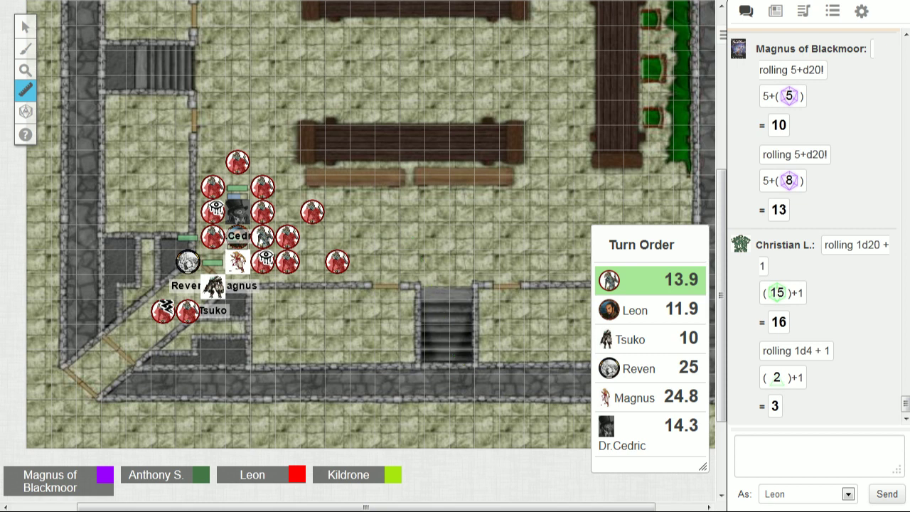
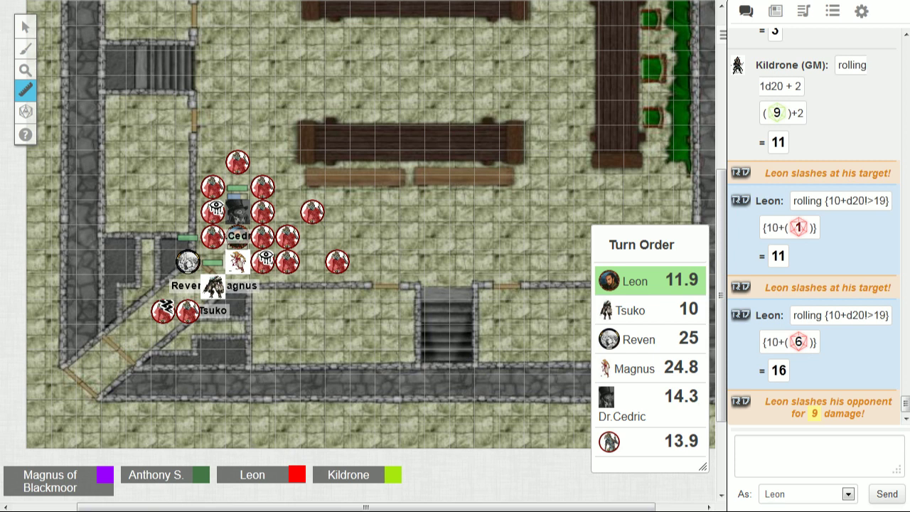
click(263, 264)
drag(284, 236, 264, 236)
drag(264, 237, 265, 237)
drag(238, 164, 265, 187)
drag(217, 235, 217, 235)
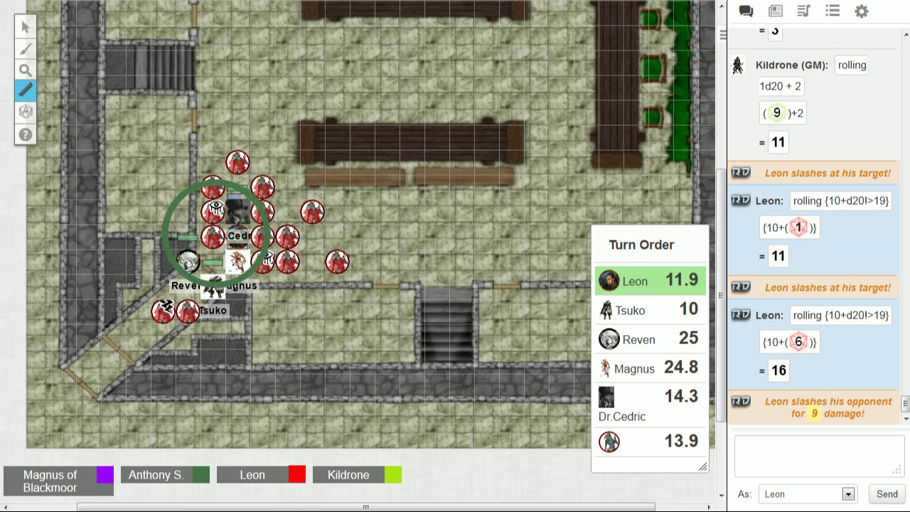